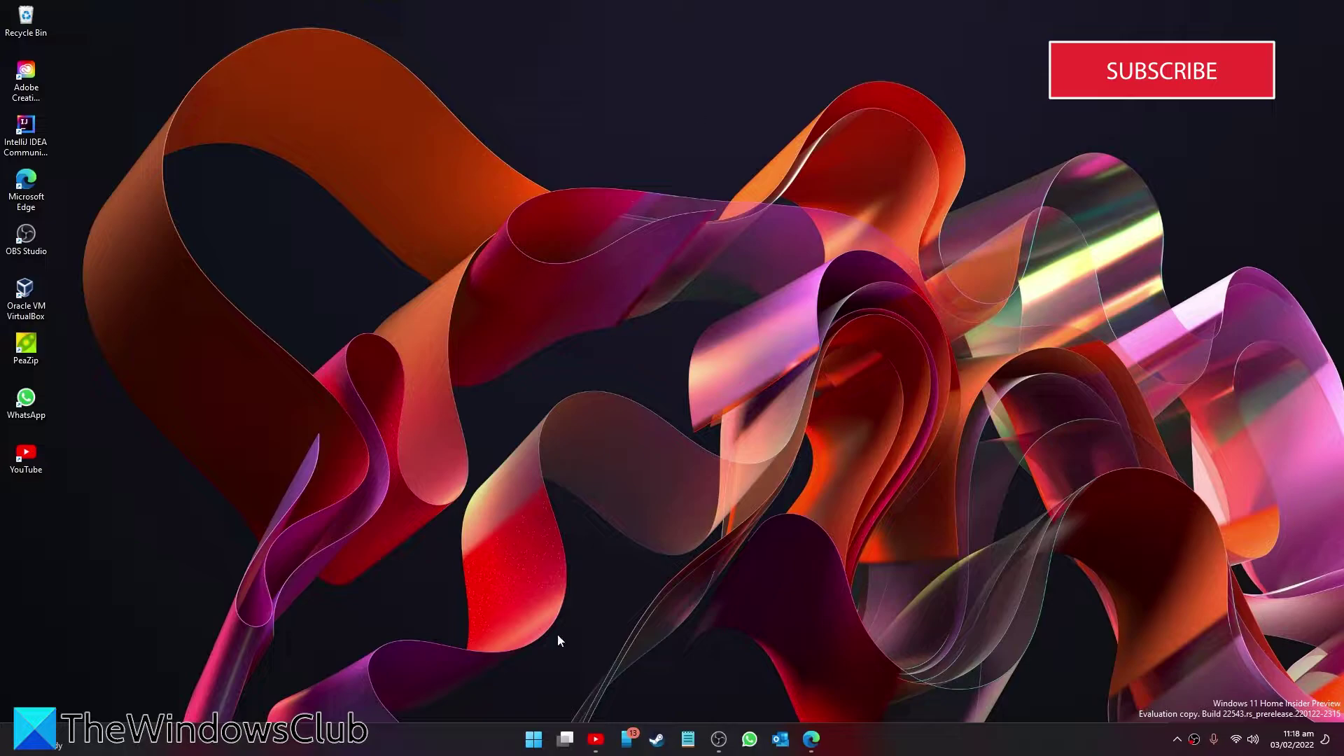
# - Check the Windows version with winver and centre the About Windows window
pyautogui.click(534, 739)
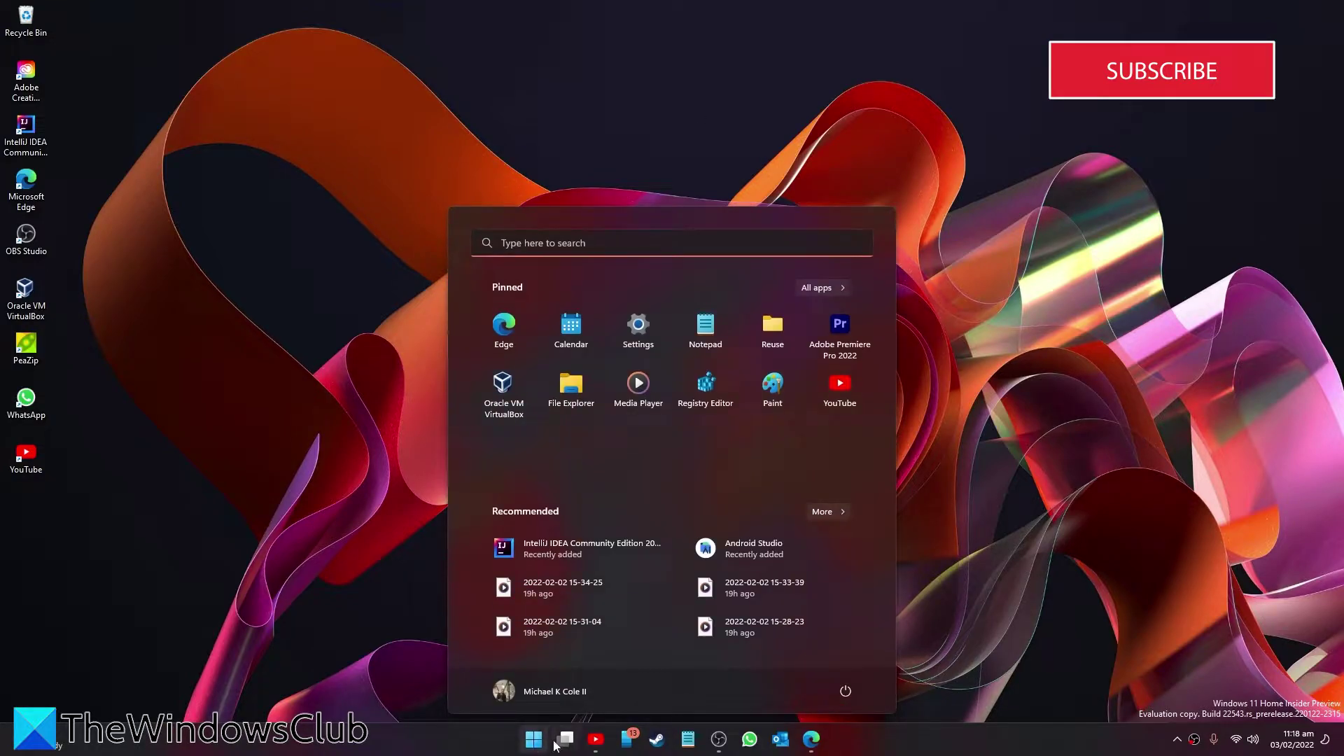
pyautogui.moveTo(565, 740)
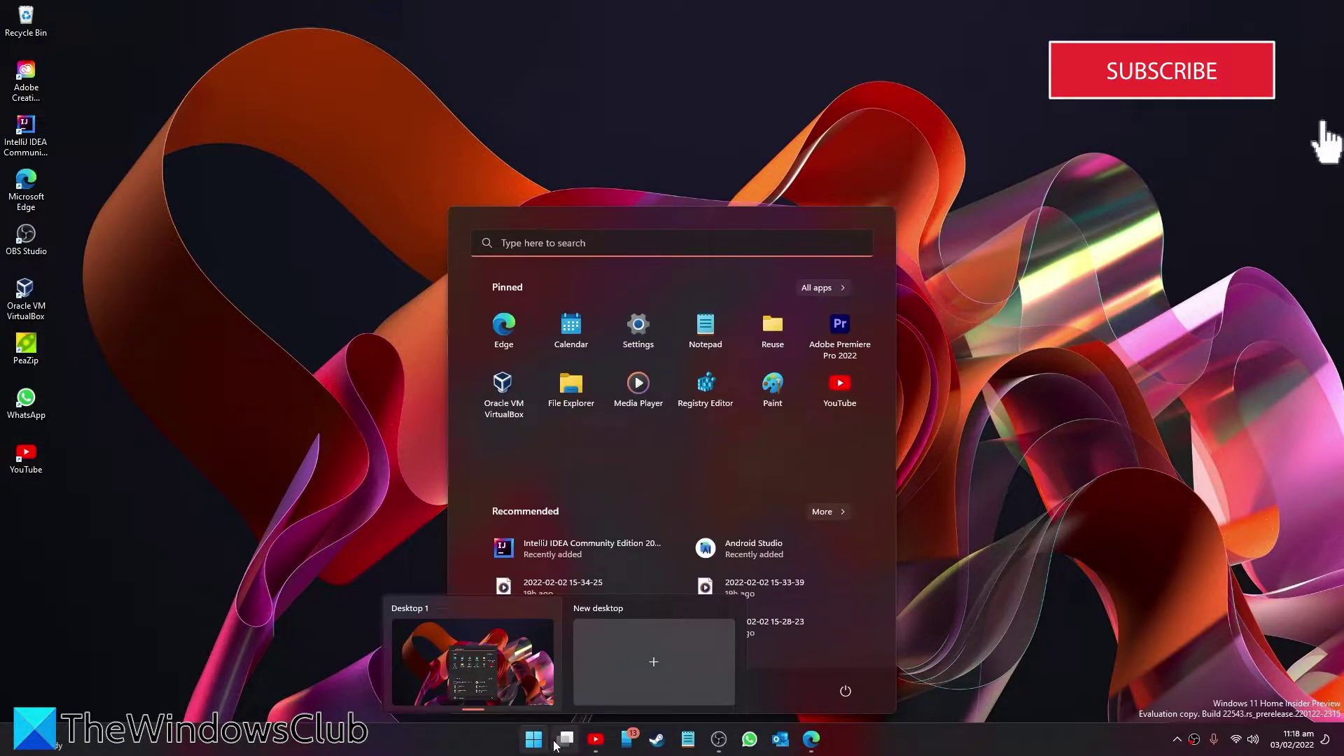
pyautogui.click(513, 243)
pyautogui.write('w')
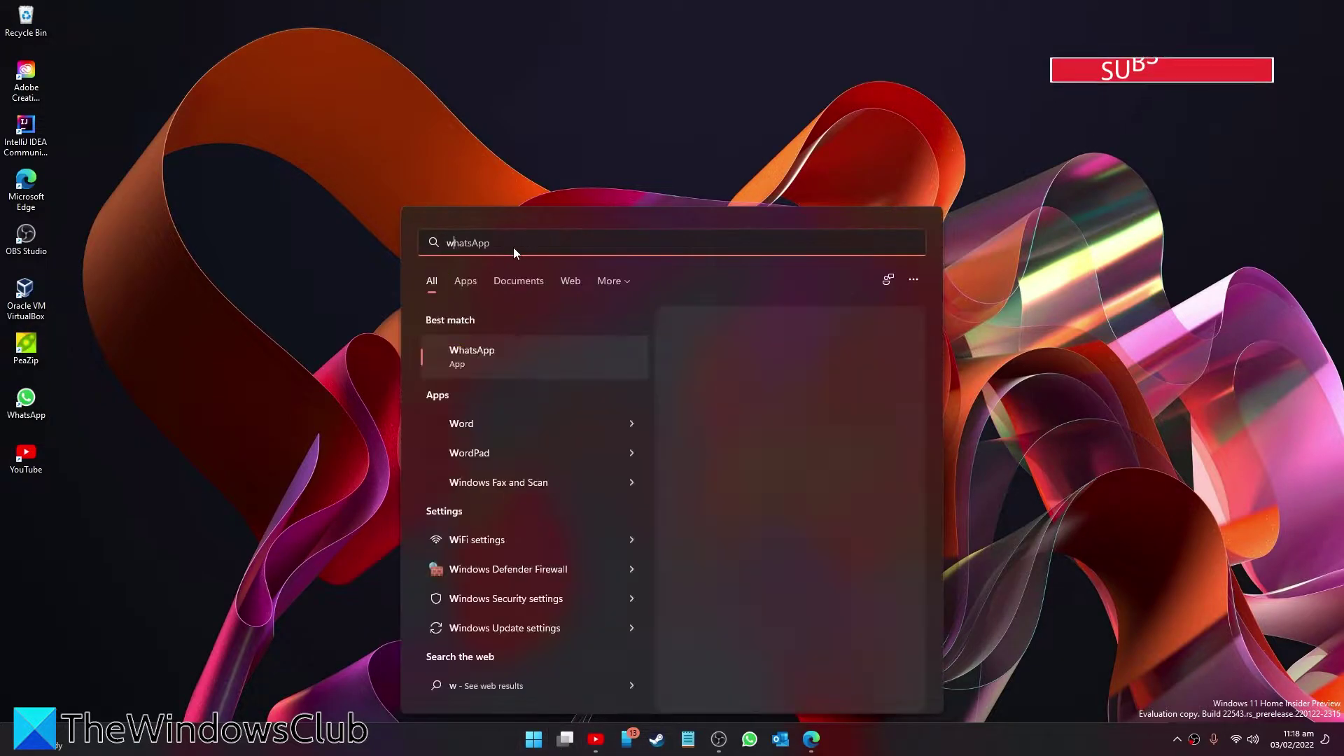
pyautogui.write('inv')
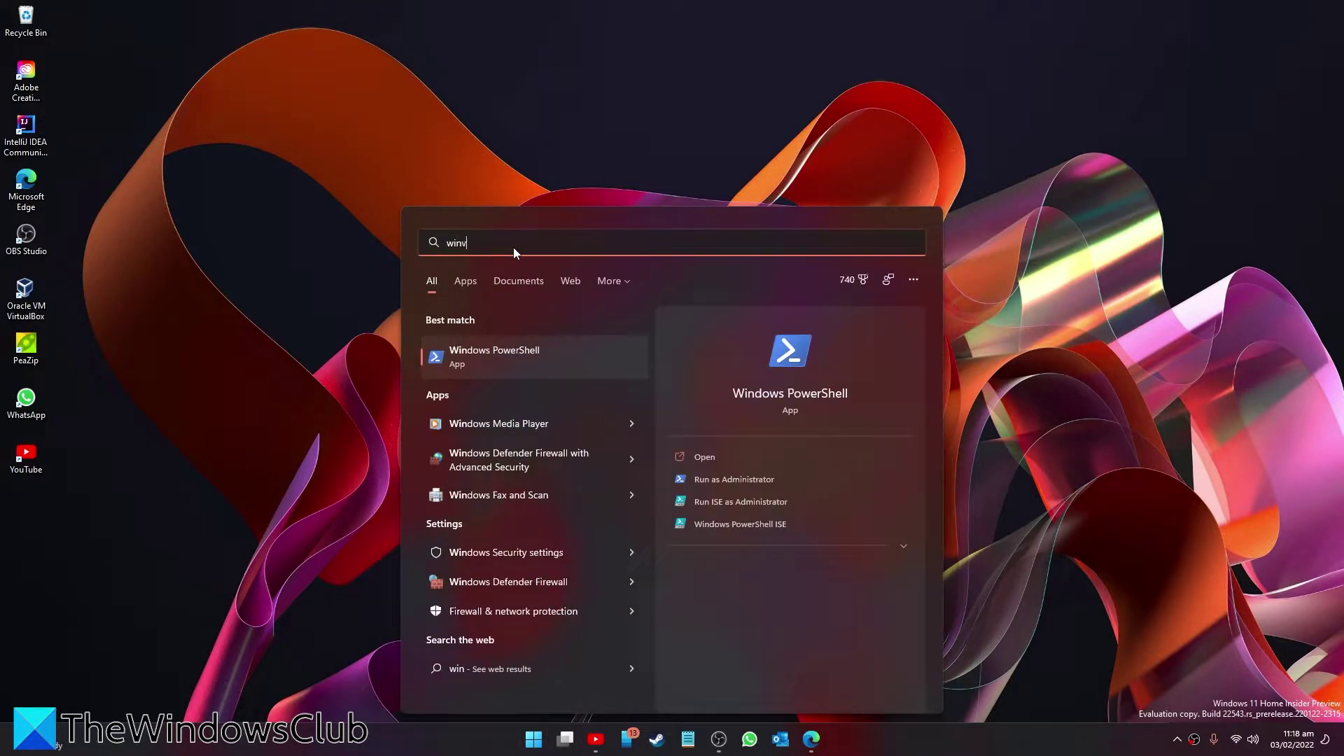
pyautogui.write('er')
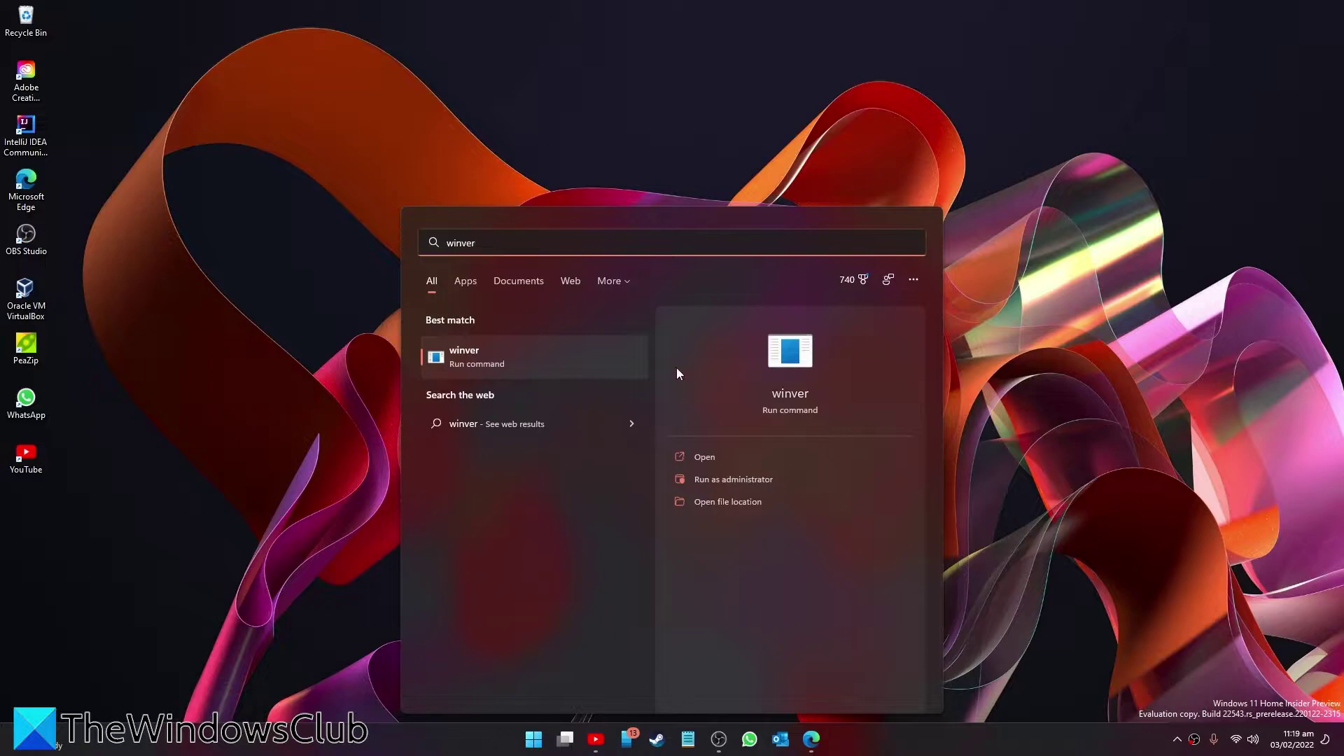
pyautogui.click(807, 394)
pyautogui.moveTo(193, 38); pyautogui.dragTo(838, 257)
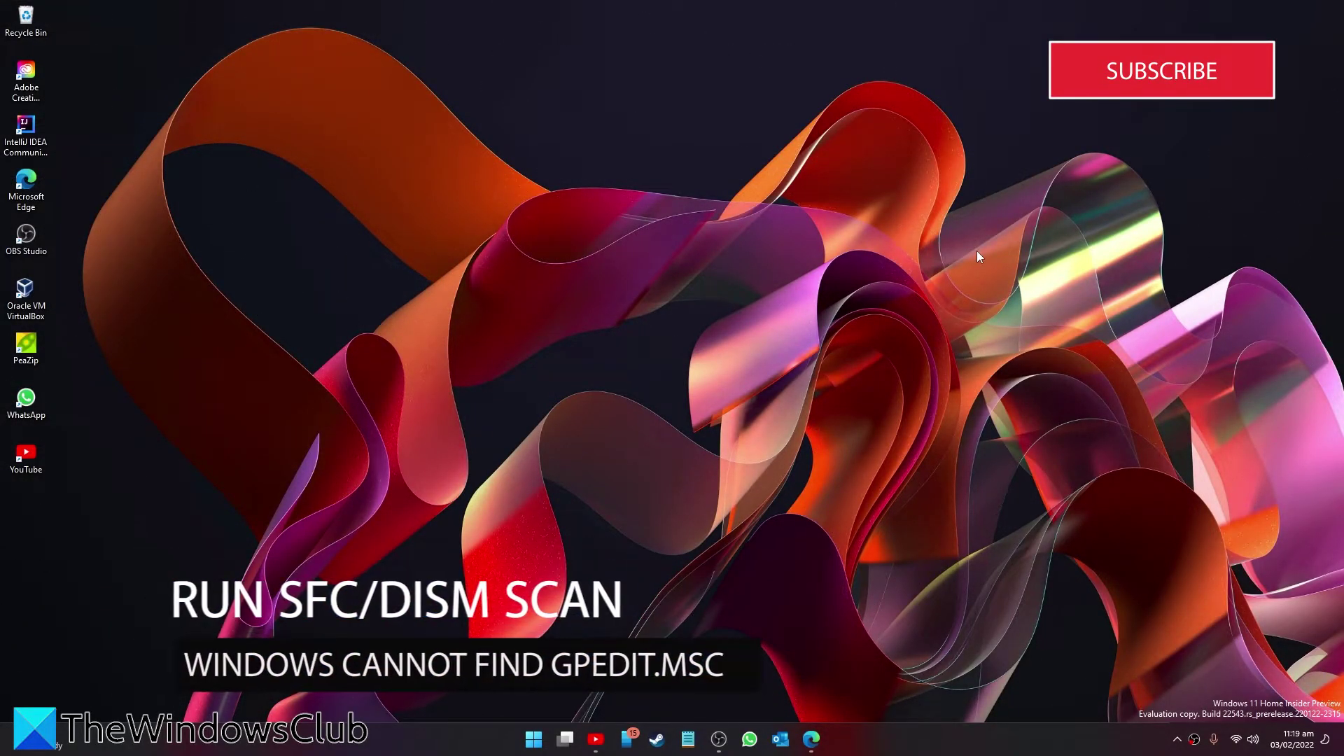
# - Launch Command Prompt as administrator from Windows search
pyautogui.click(533, 738)
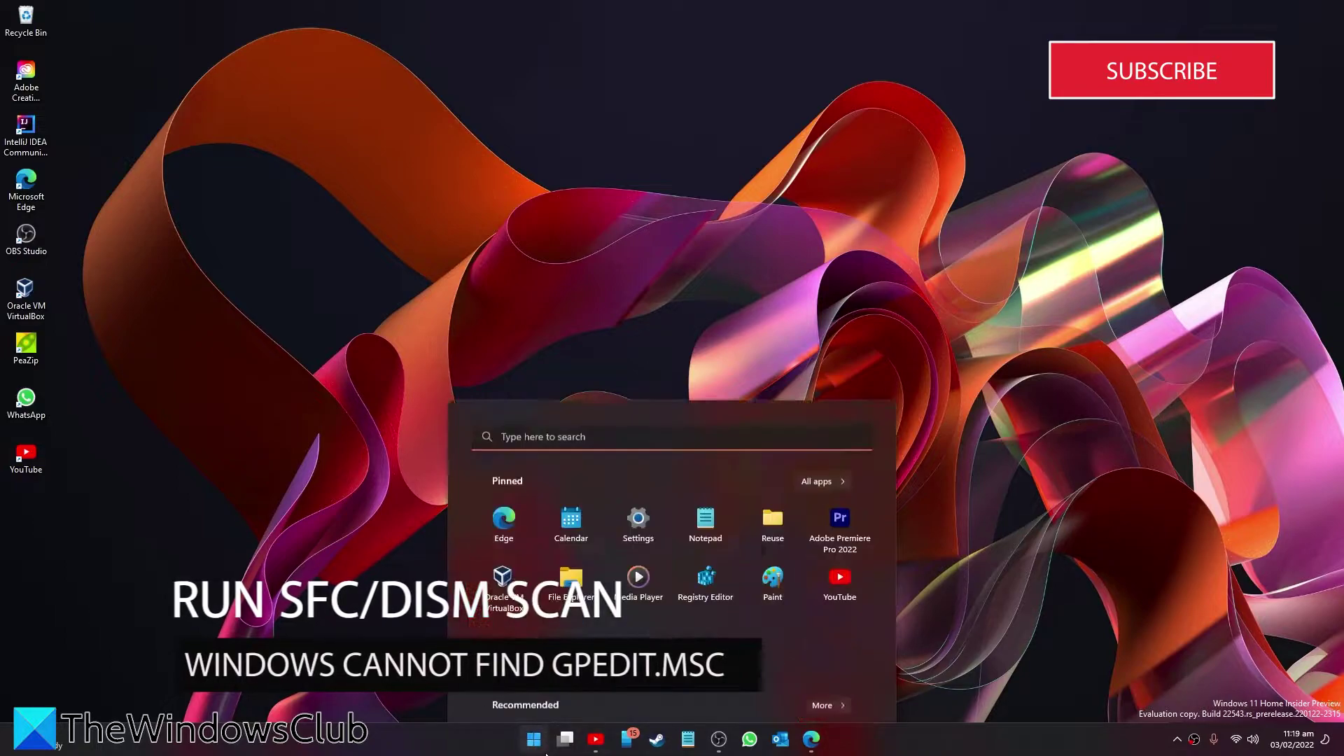
pyautogui.click(539, 247)
pyautogui.press('super+s')
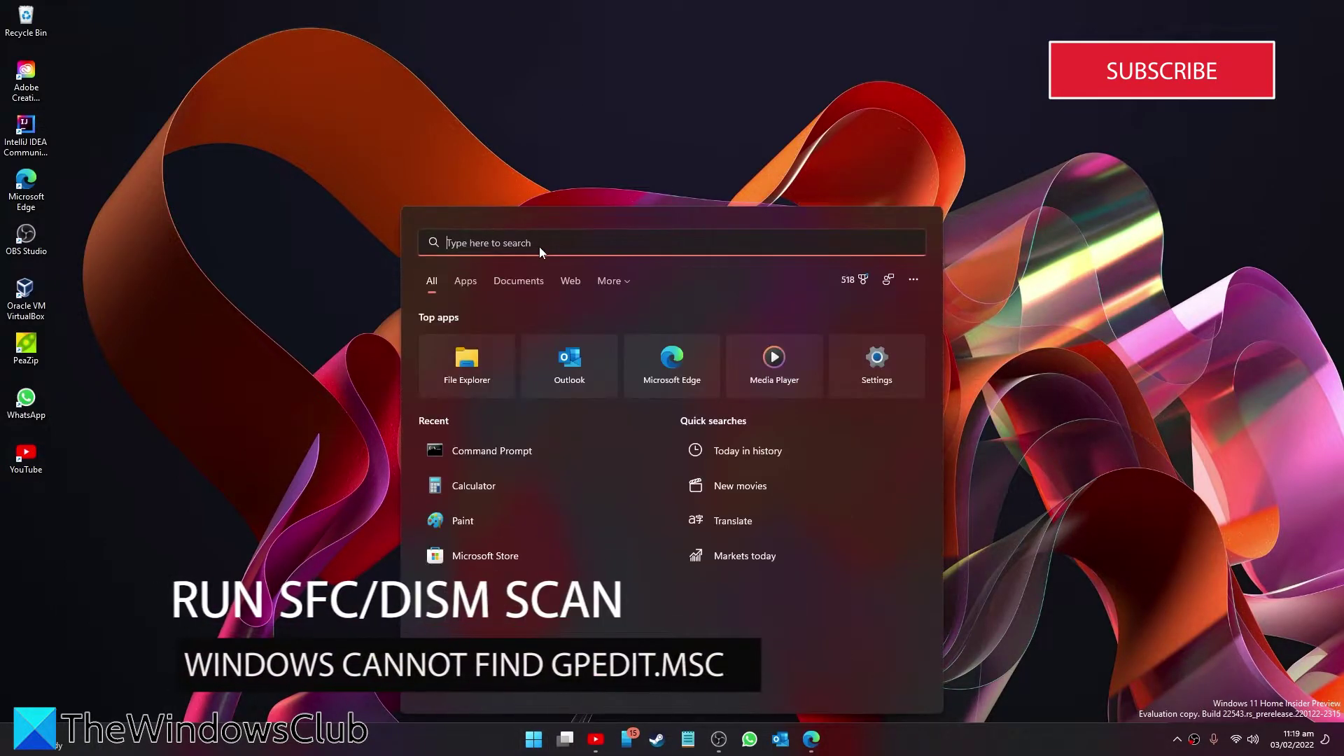
pyautogui.write('command Prompt')
pyautogui.click(763, 482)
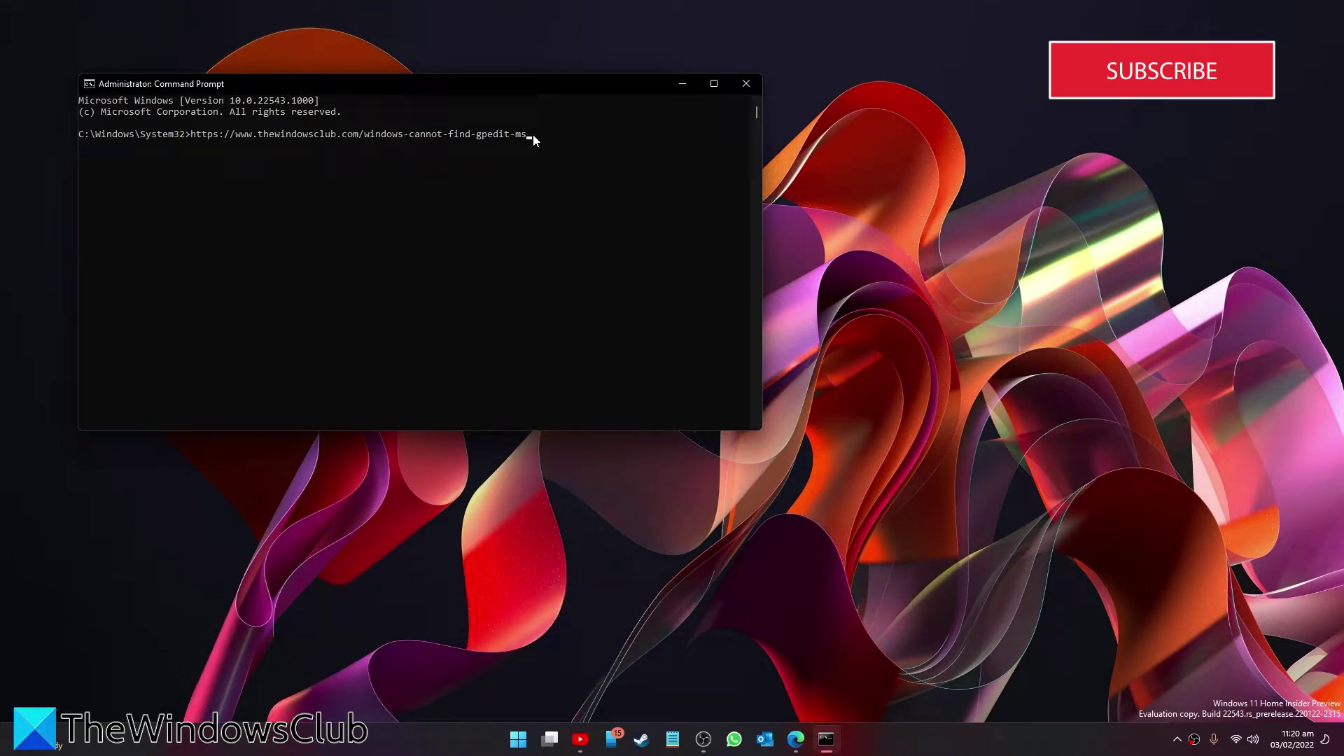
# - Clear the leftover text and run sfc /scannow in the elevated prompt
pyautogui.press('BackSpace')
pyautogui.press('BackSpace')
pyautogui.press('BackSpace')
pyautogui.press('BackSpace')
pyautogui.press('BackSpace')
pyautogui.press('BackSpace')
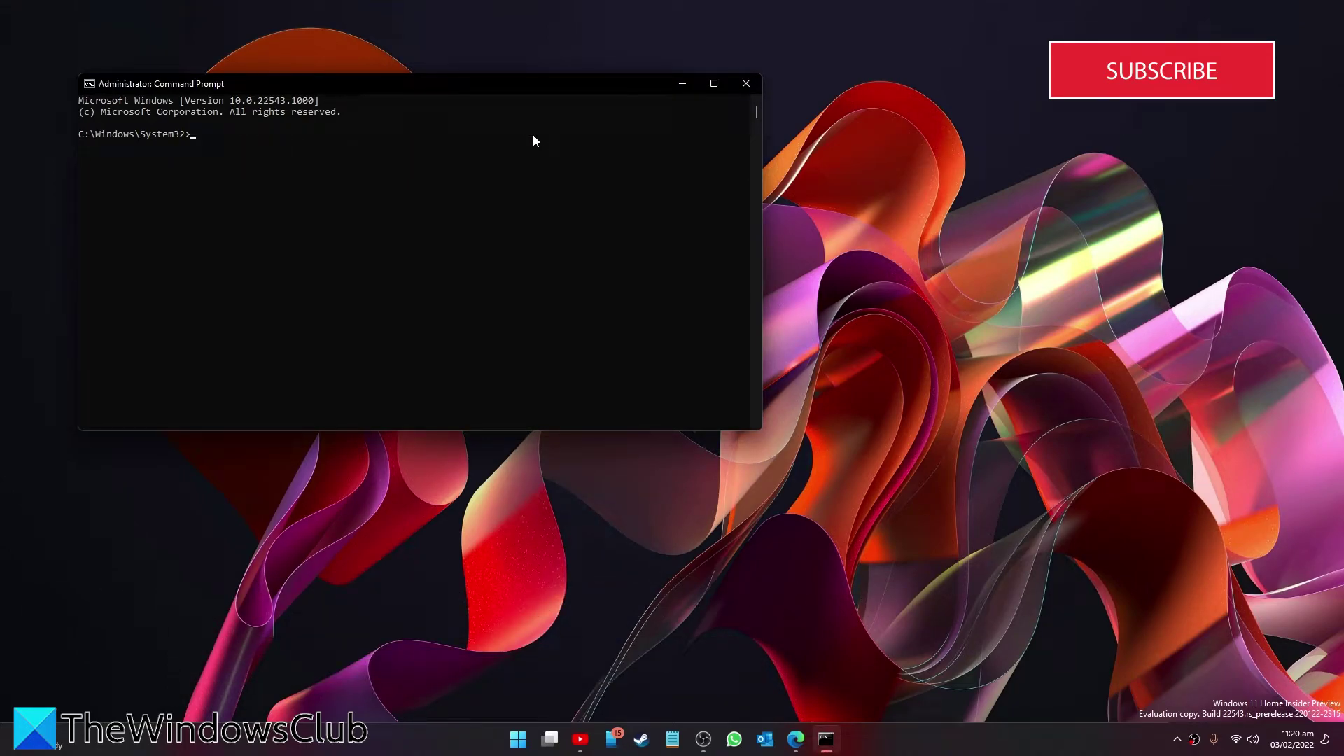
pyautogui.write('c /')
pyautogui.write('sca')
pyautogui.write('nnow')
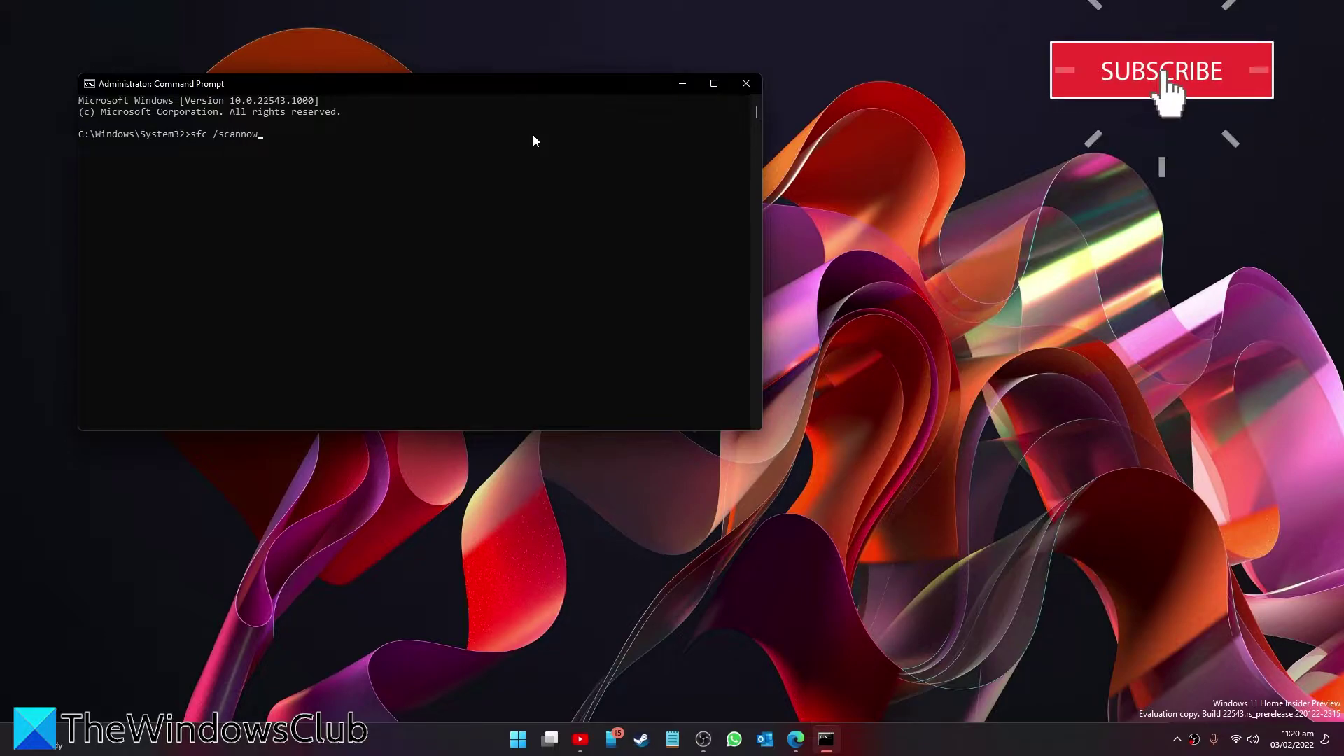
pyautogui.press('Return')
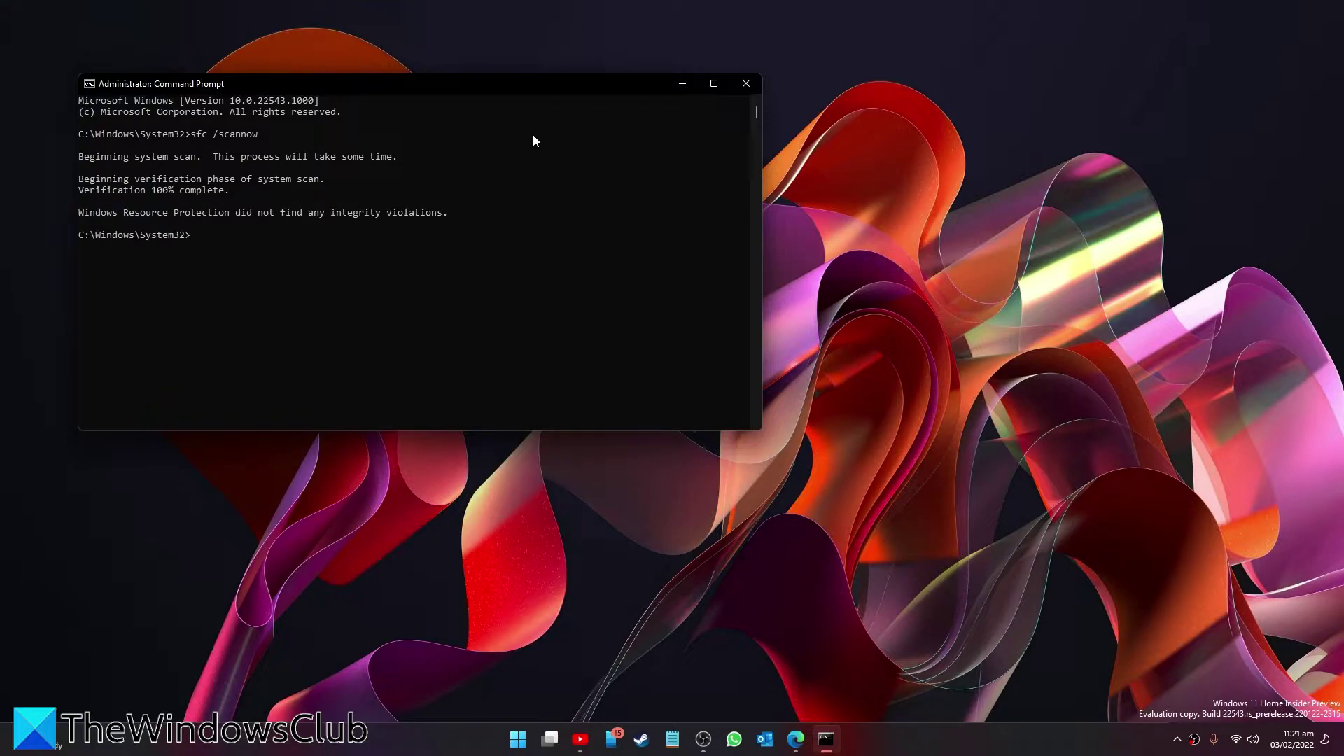
pyautogui.write('dis')
pyautogui.write('m.e')
pyautogui.write('xe /')
pyautogui.write('online ')
pyautogui.write('/cle')
pyautogui.write('anup')
pyautogui.write('-imag')
pyautogui.write('e /')
pyautogui.write('restore')
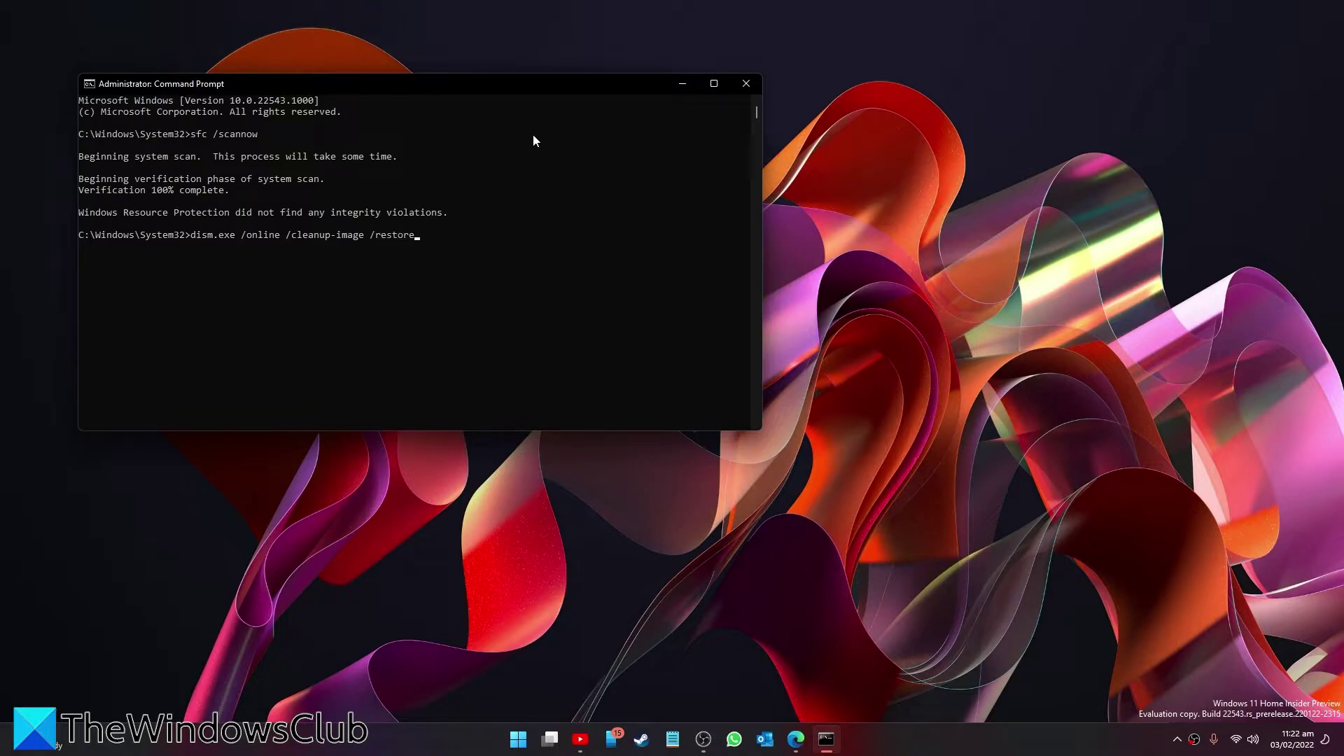
pyautogui.write('health')
# - Run dism.exe /online /cleanup-image /restorehealth and wait for successful completion
pyautogui.press('Return')
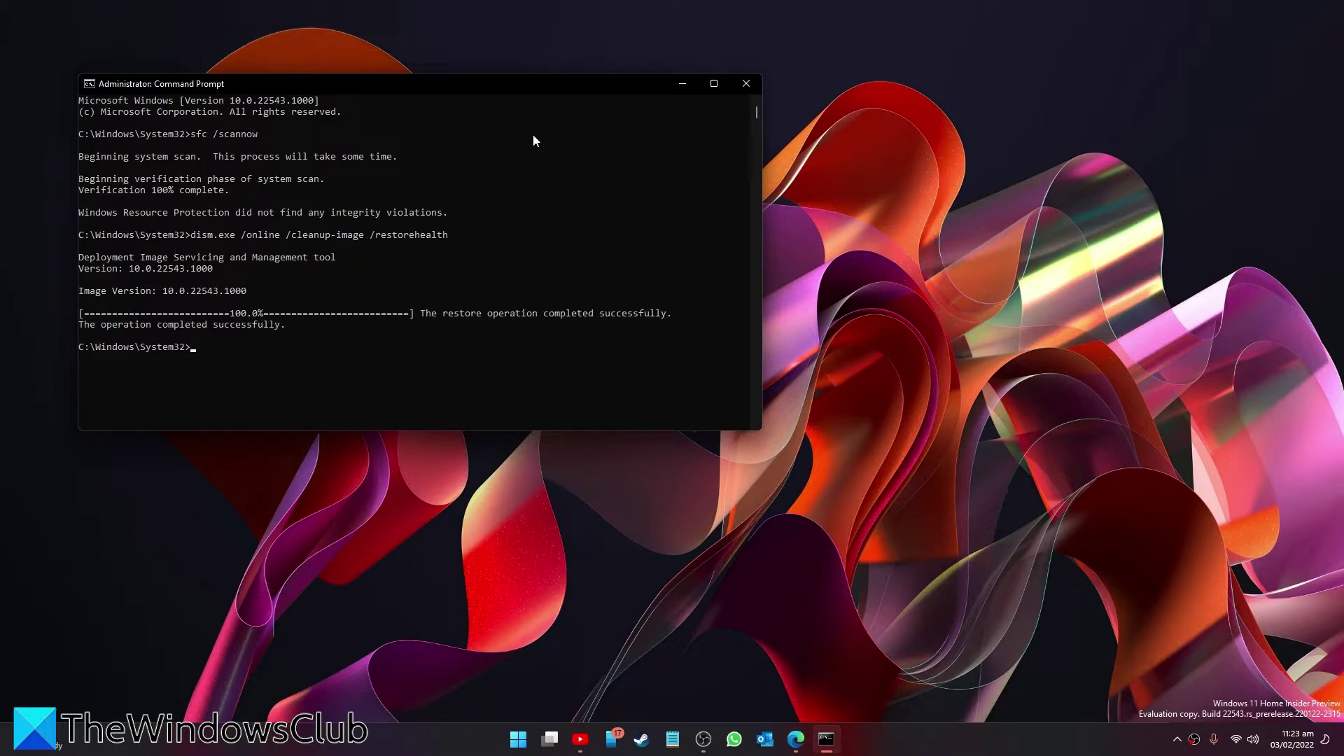
pyautogui.write('exit')
# - Enter exit to close the administrator Command Prompt
pyautogui.press('Return')
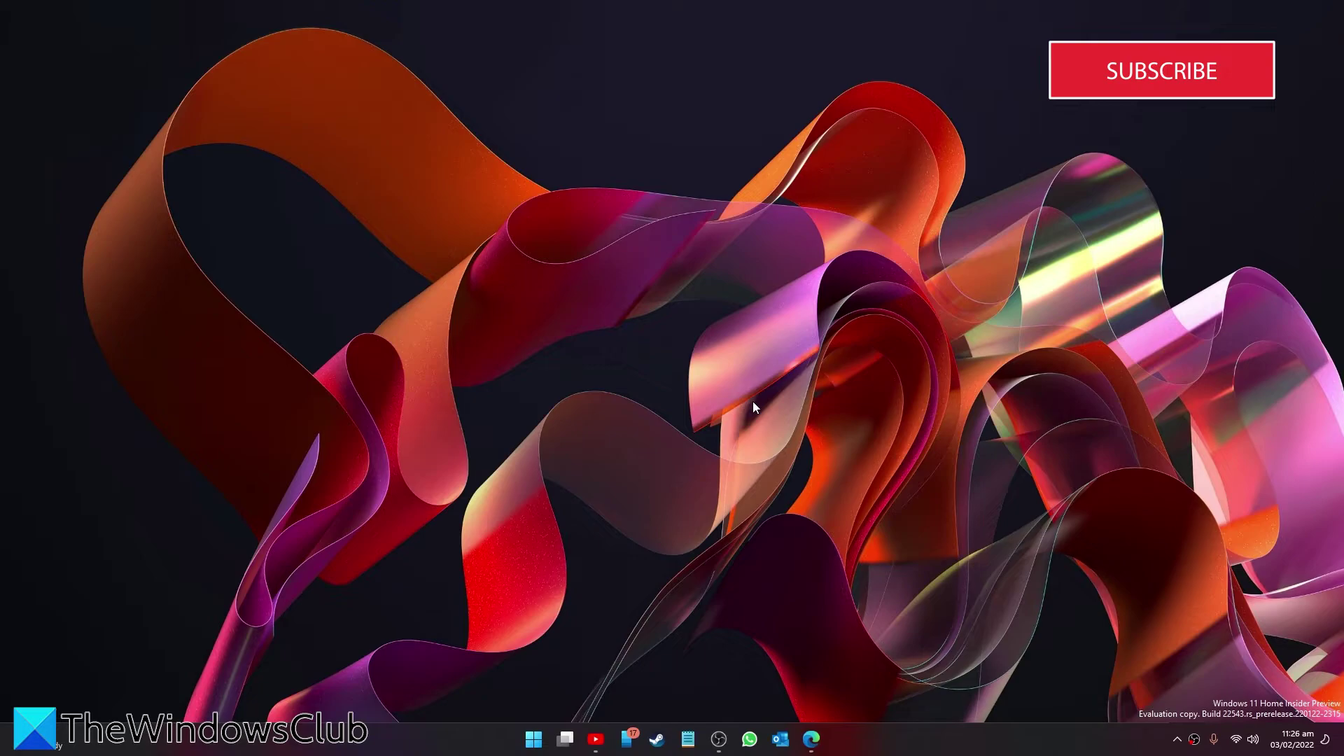
pyautogui.click(534, 740)
pyautogui.click(640, 315)
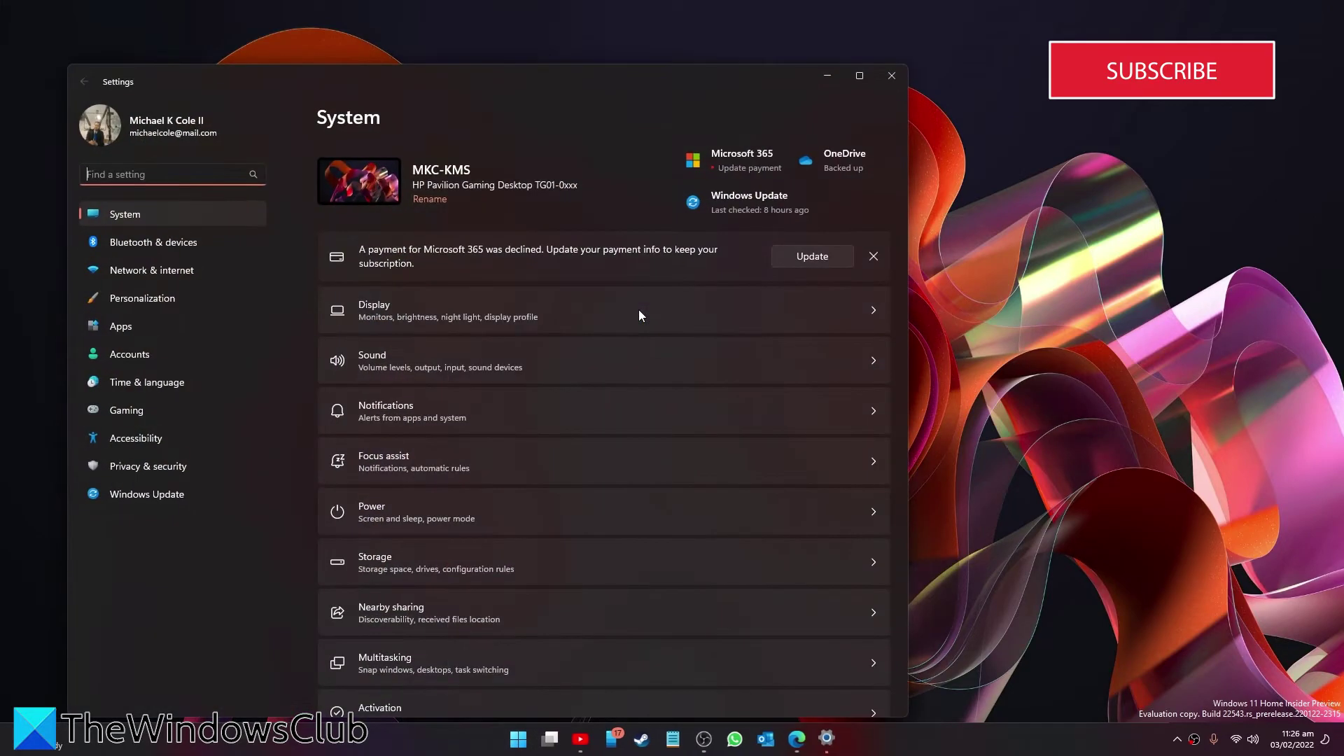
pyautogui.scroll(-2, 635, 517)
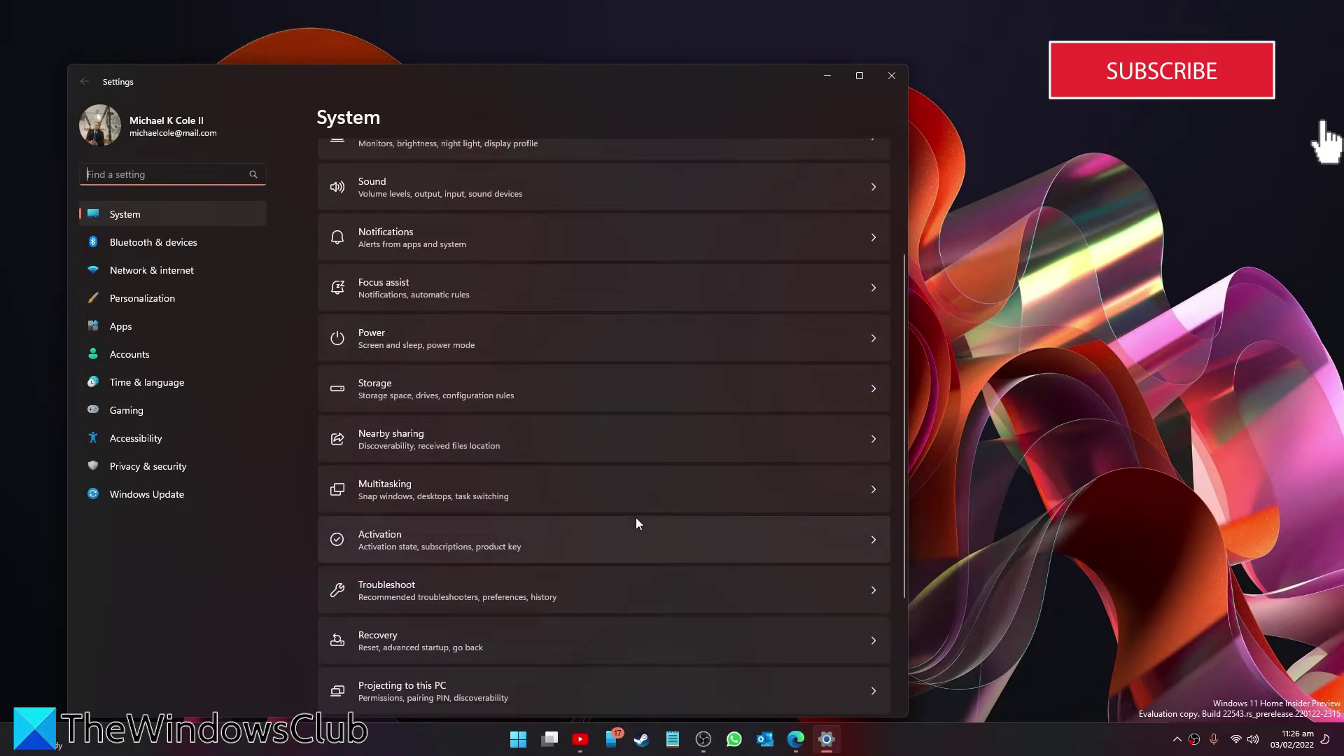
pyautogui.scroll(-2, 687, 572)
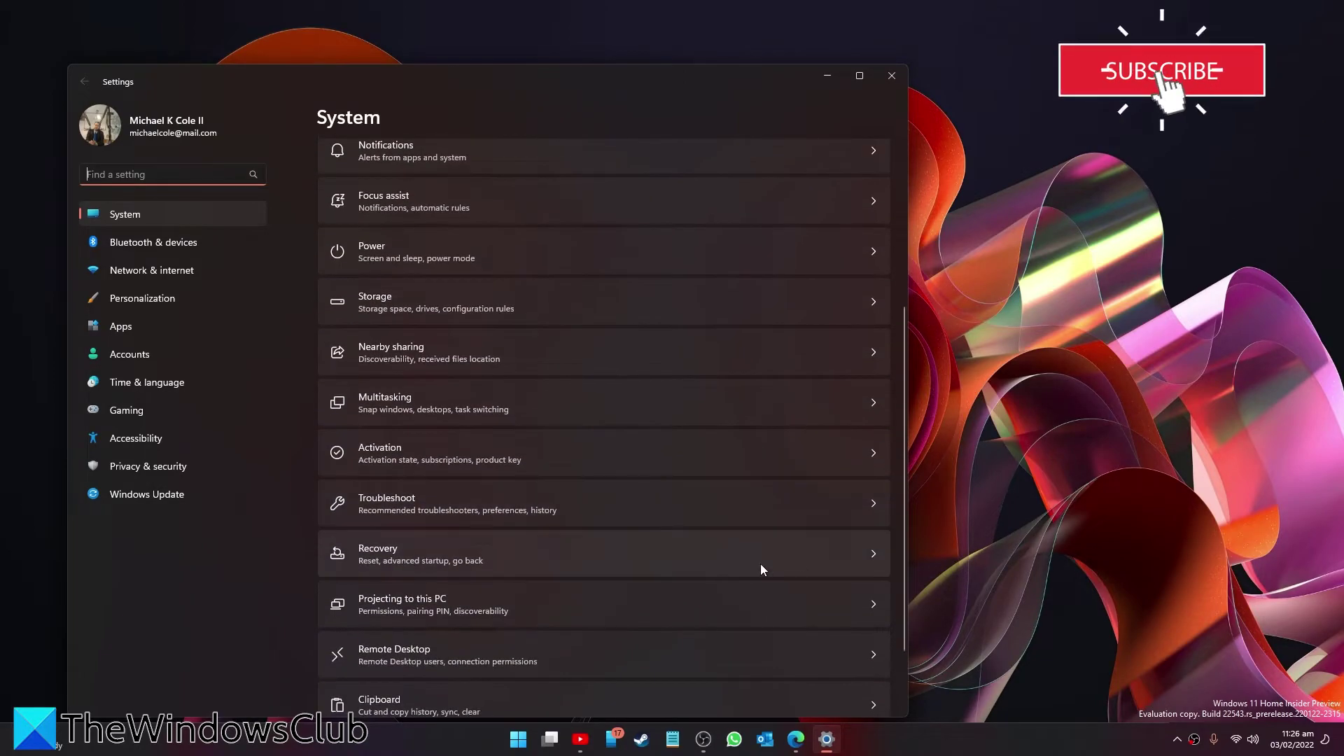
pyautogui.click(875, 554)
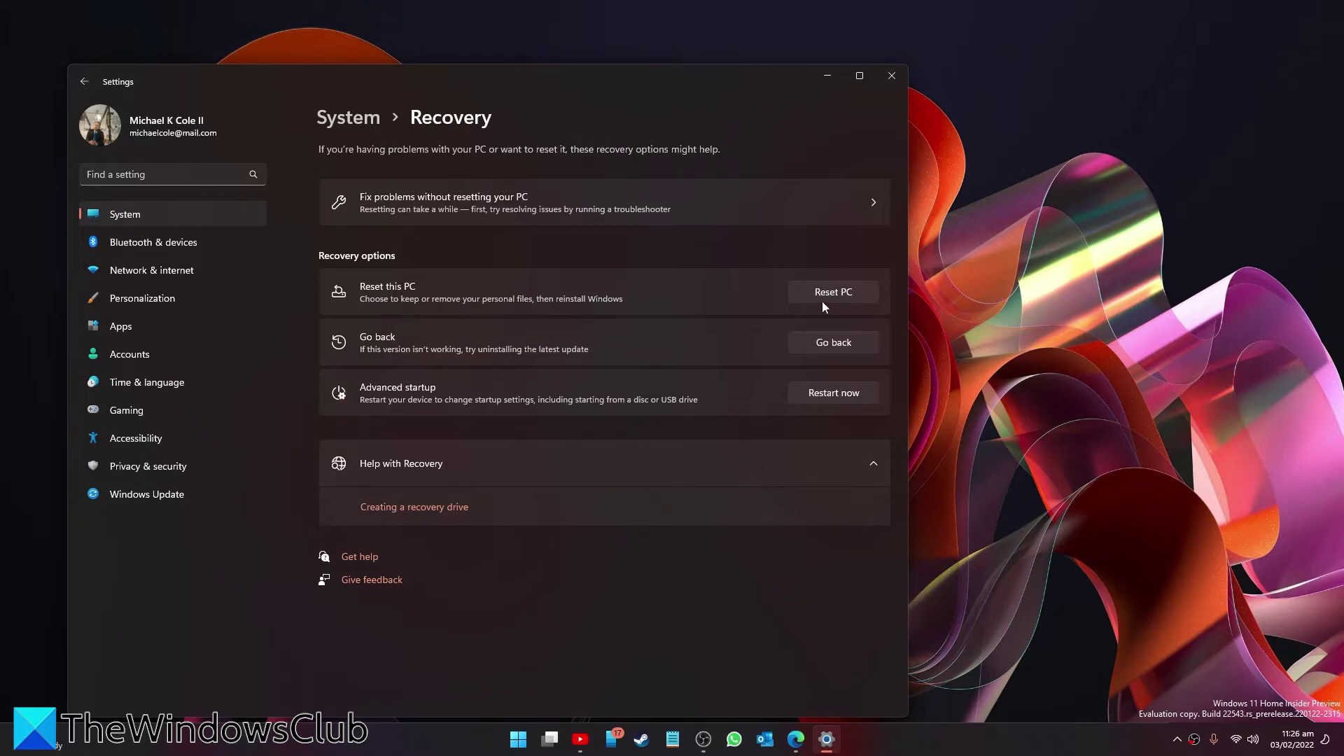
pyautogui.click(838, 291)
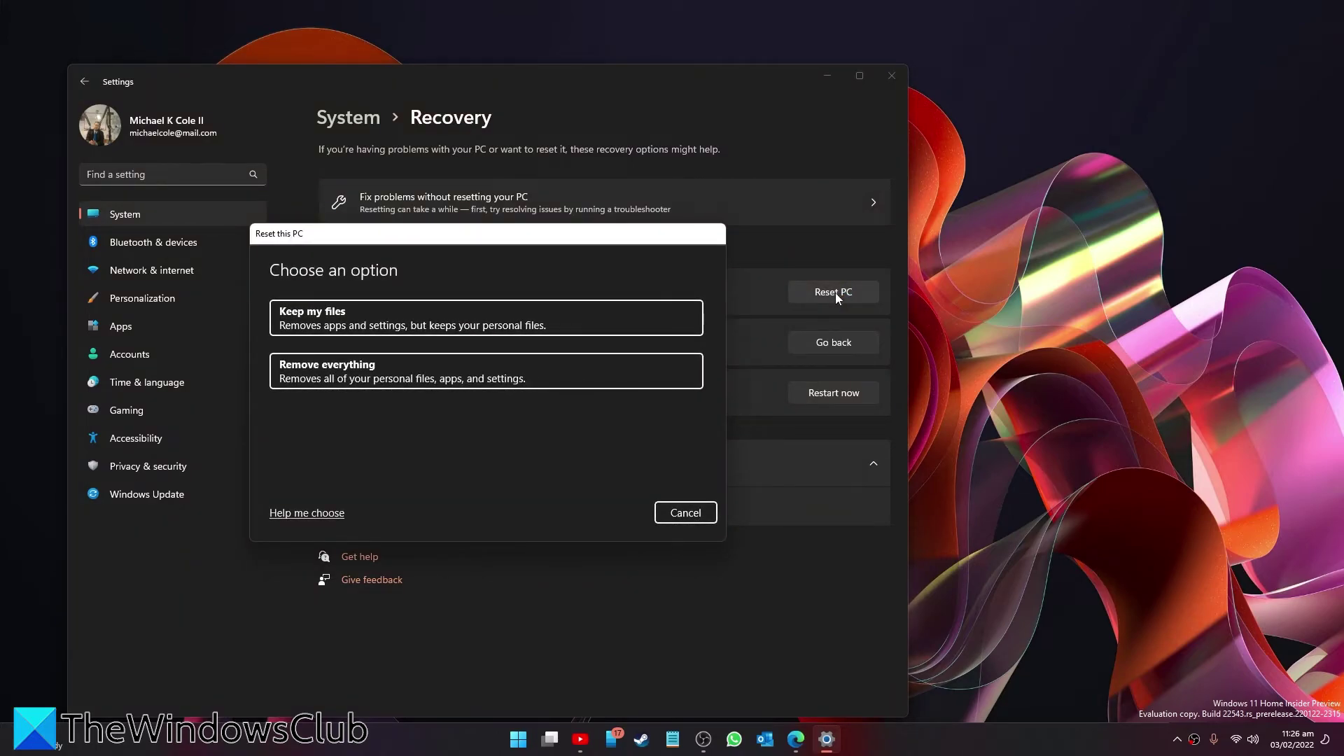
pyautogui.click(686, 510)
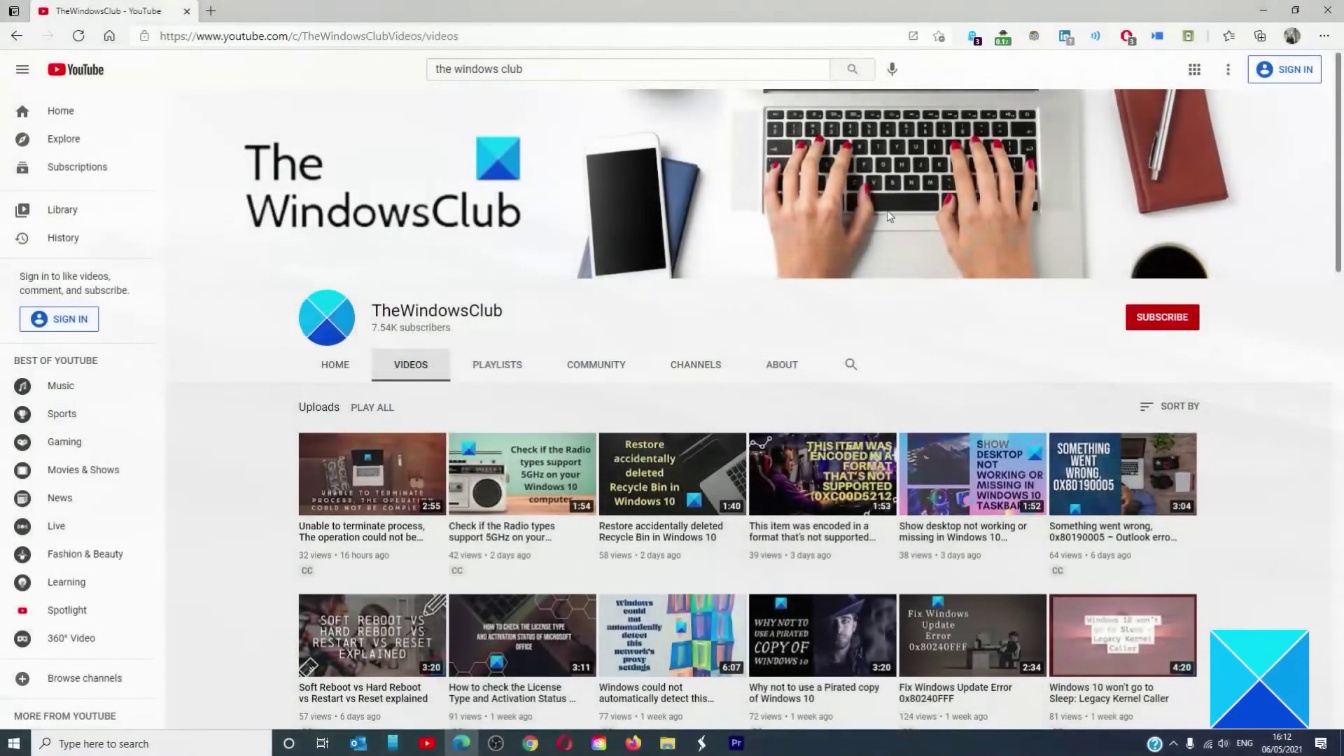
pyautogui.scroll(-5, 888, 216)
pyautogui.scroll(-4, 887, 216)
pyautogui.scroll(-4, 887, 215)
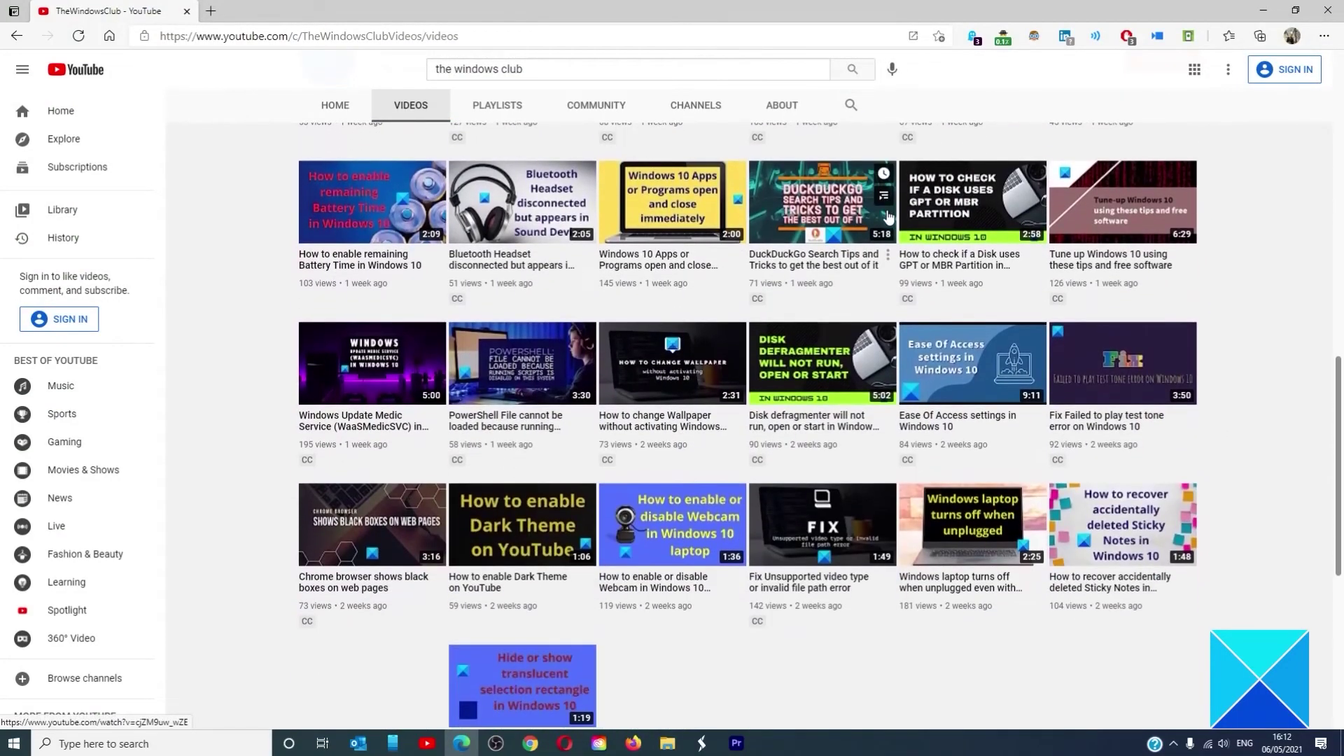
pyautogui.scroll(-3, 887, 215)
pyautogui.scroll(-3, 888, 216)
pyautogui.scroll(5, 887, 215)
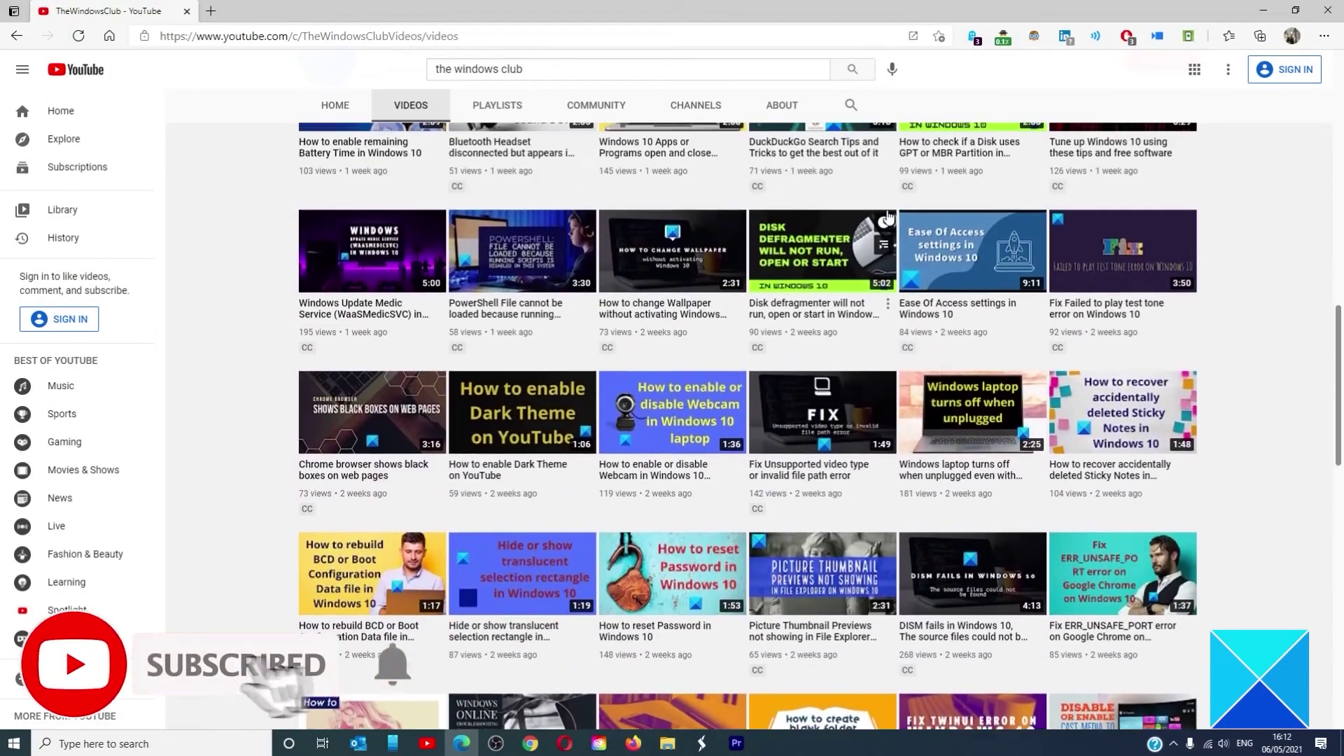
pyautogui.scroll(3, 887, 216)
pyautogui.scroll(5, 888, 215)
pyautogui.scroll(5, 887, 215)
pyautogui.scroll(4, 887, 216)
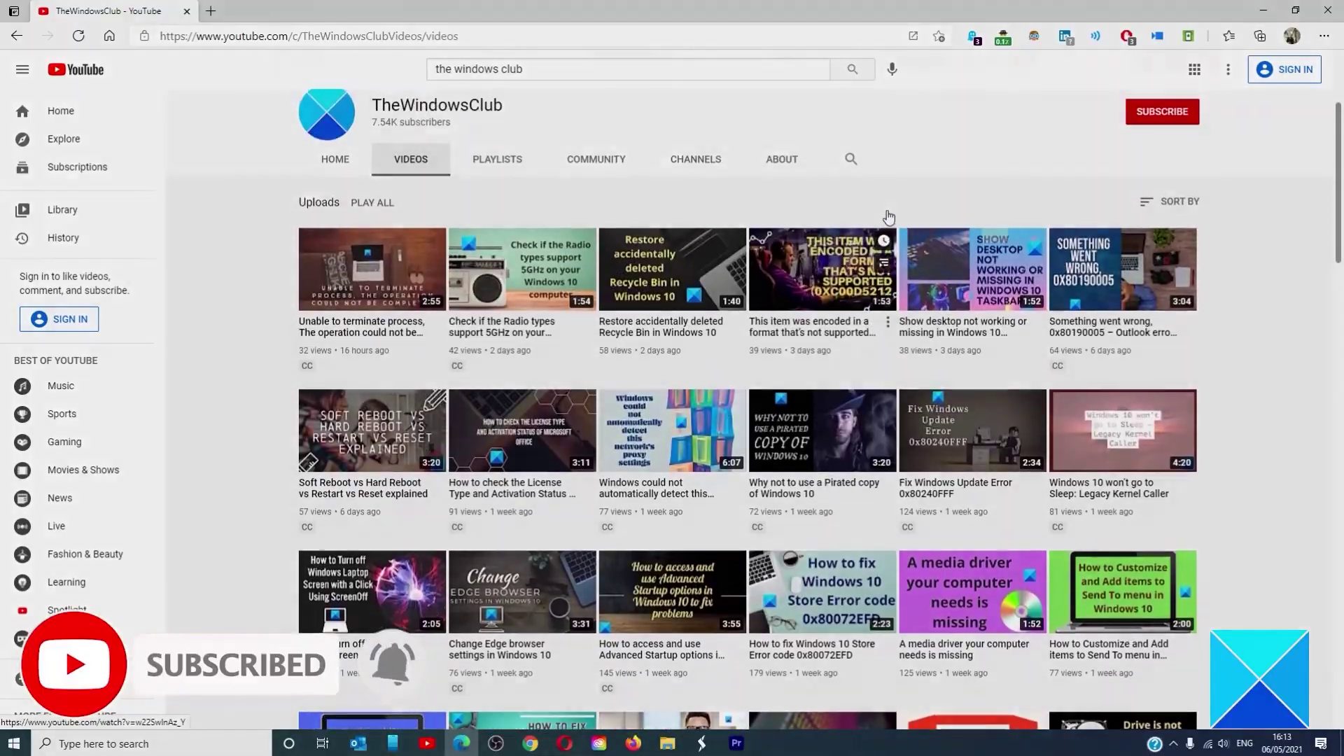